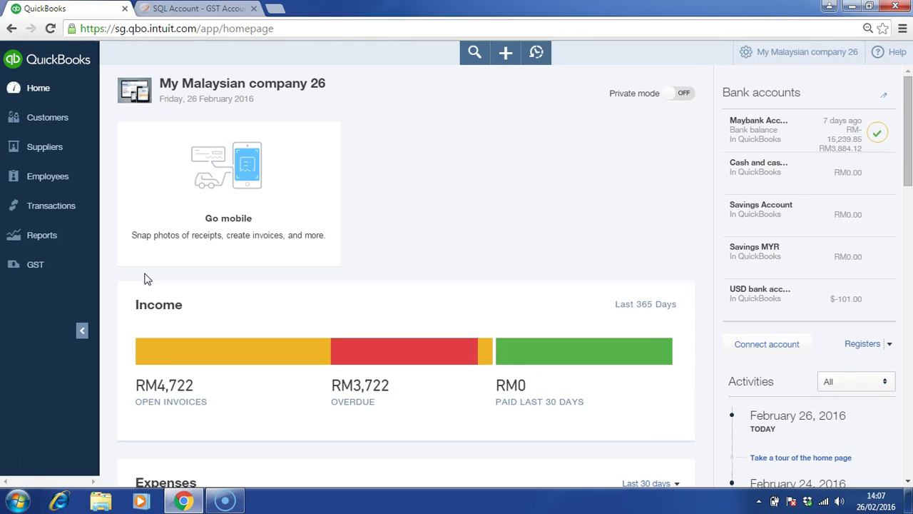
# Go to Reports and bring up the All Reports list with Business Overview reports
pyautogui.click(83, 248)
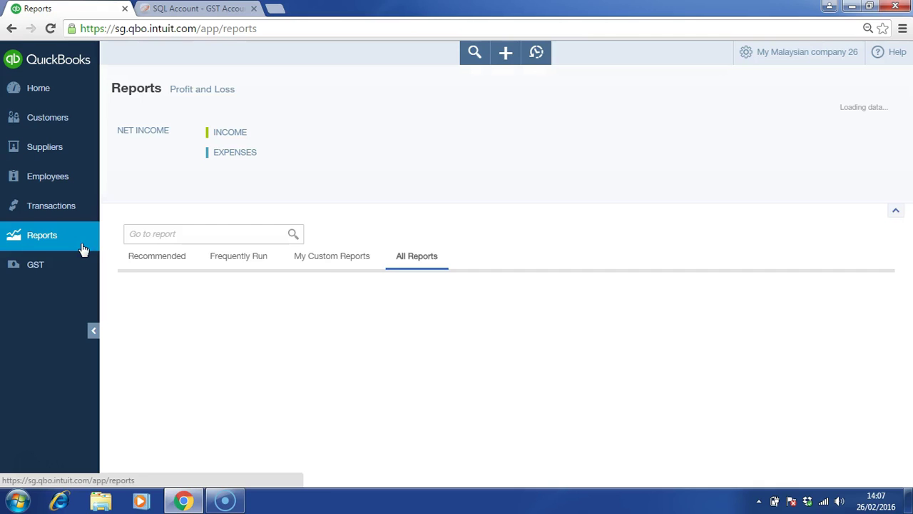
pyautogui.click(149, 276)
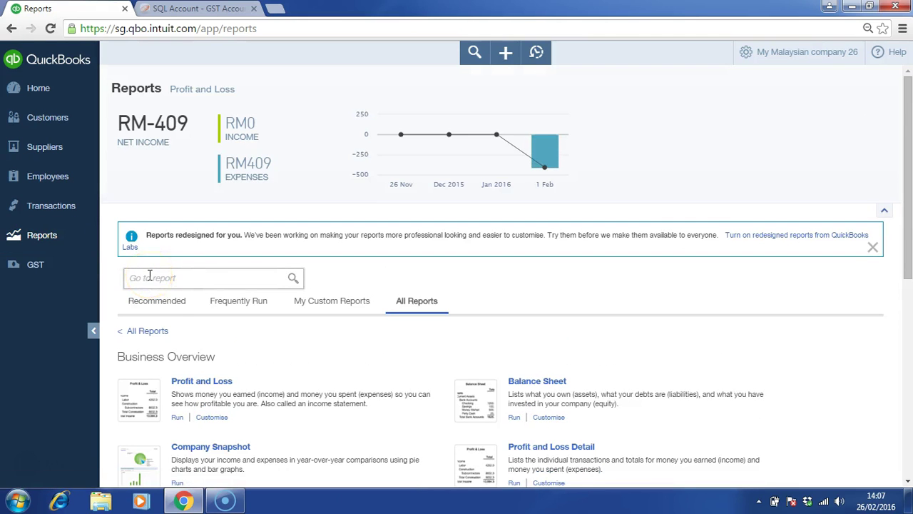
pyautogui.click(178, 278)
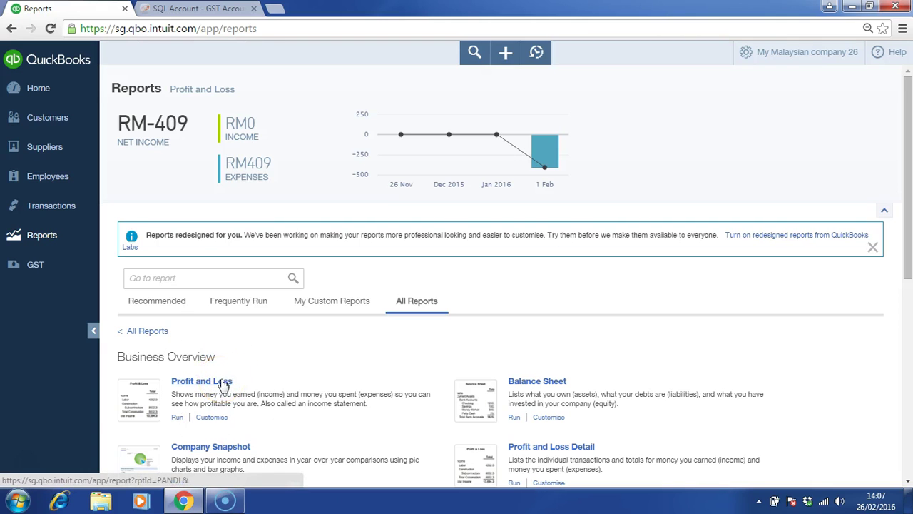
# Open the Profit and Loss report and rerun it for Last Year, January–December 2015
pyautogui.click(353, 284)
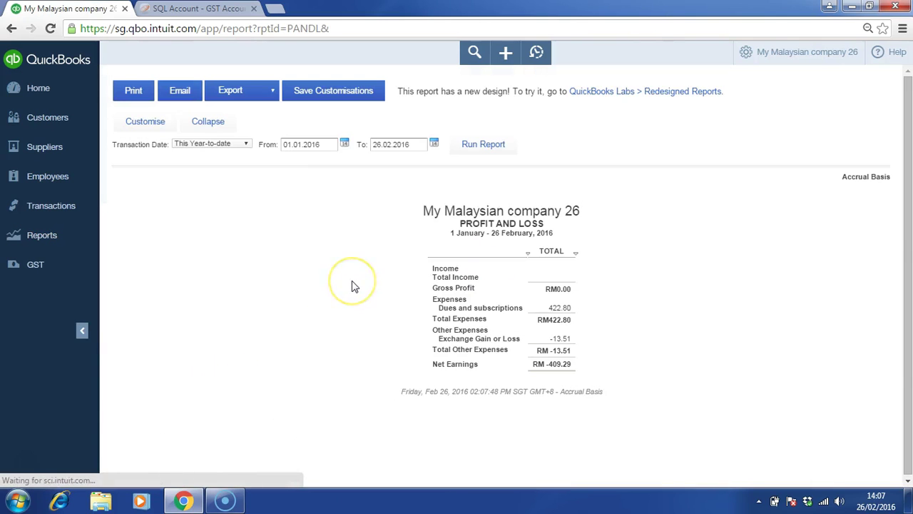
pyautogui.click(247, 145)
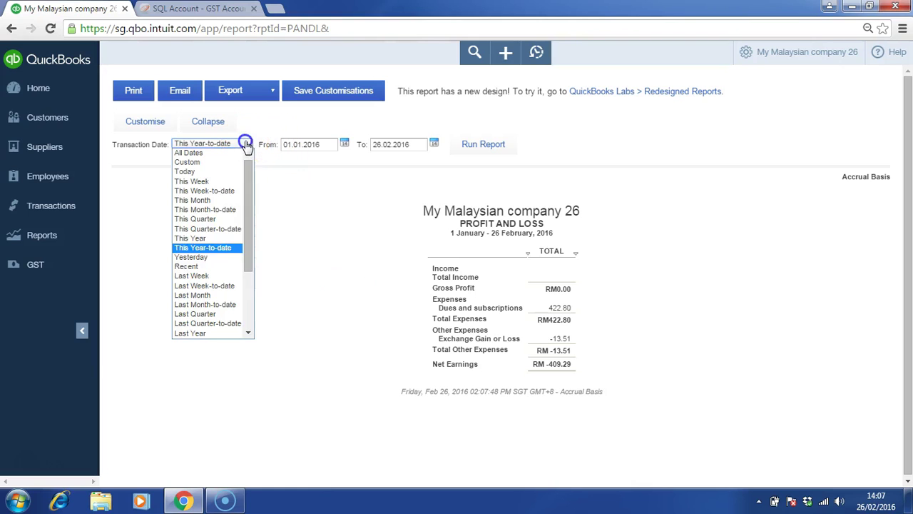
pyautogui.click(231, 333)
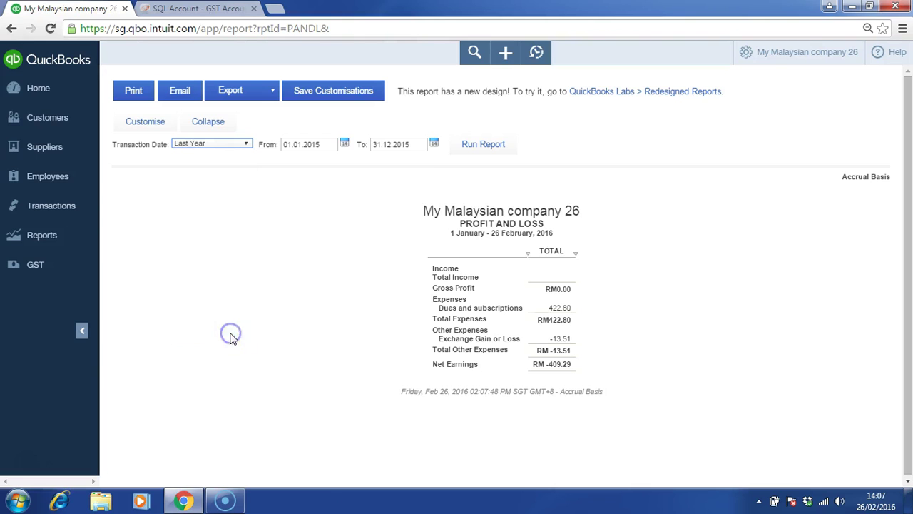
pyautogui.click(464, 145)
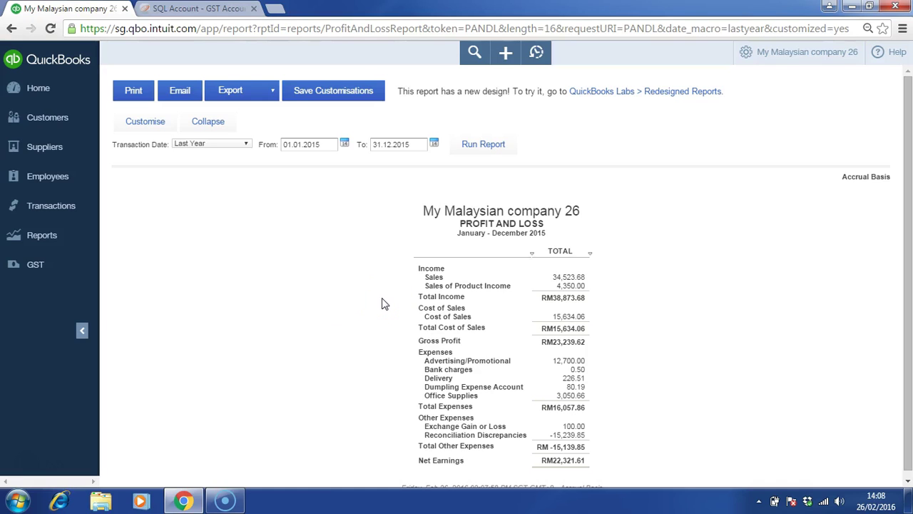
# Customise the Profit and Loss with Quarters columns and a % of Income comparison subcolumn
pyautogui.click(159, 127)
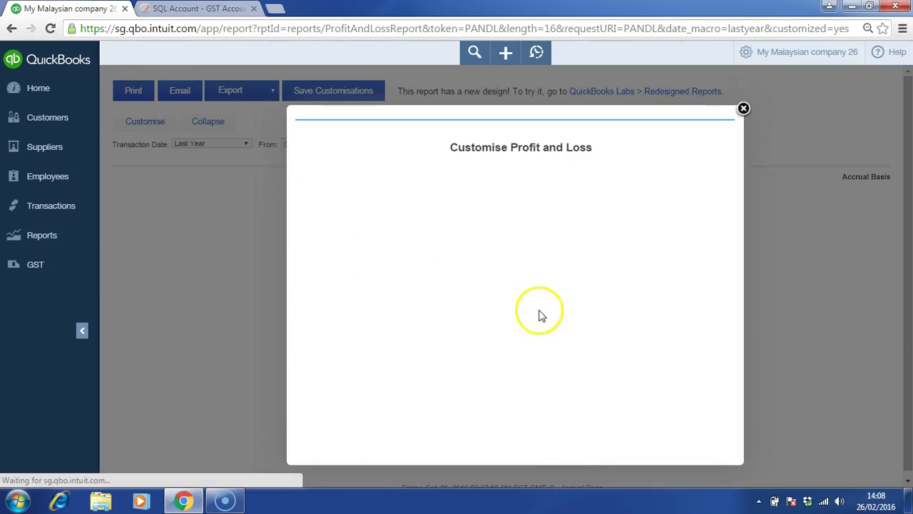
pyautogui.click(519, 284)
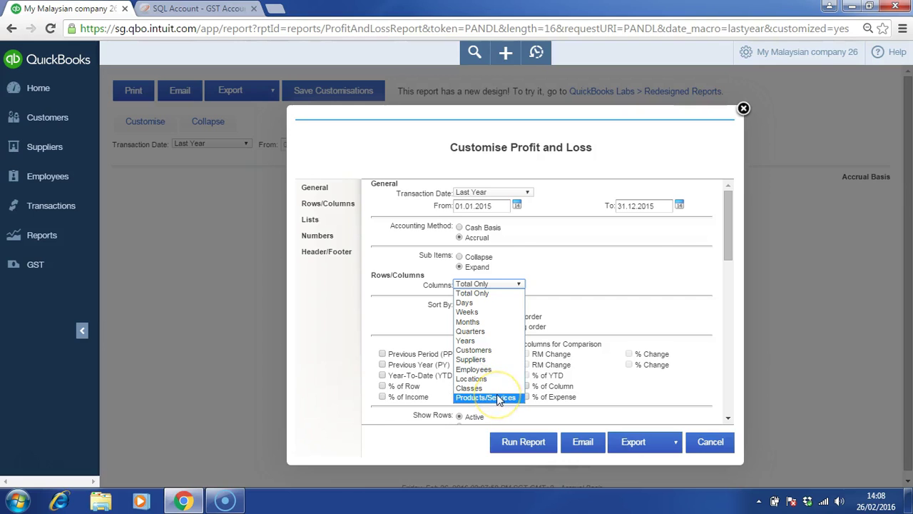
pyautogui.click(588, 276)
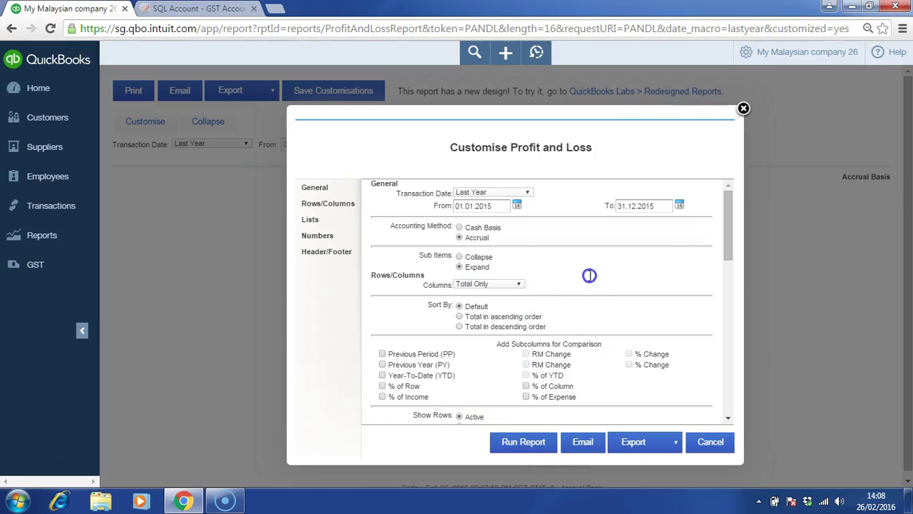
pyautogui.moveTo(727, 240); pyautogui.dragTo(725, 265)
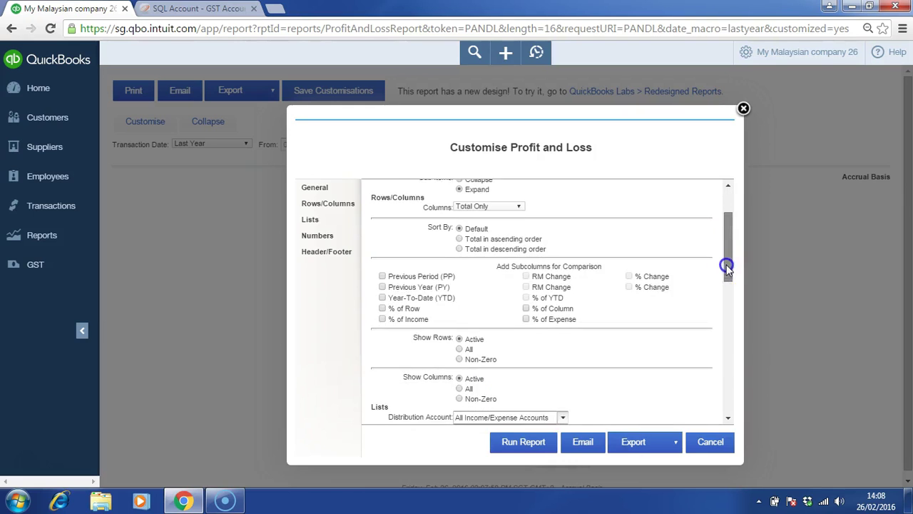
pyautogui.click(503, 203)
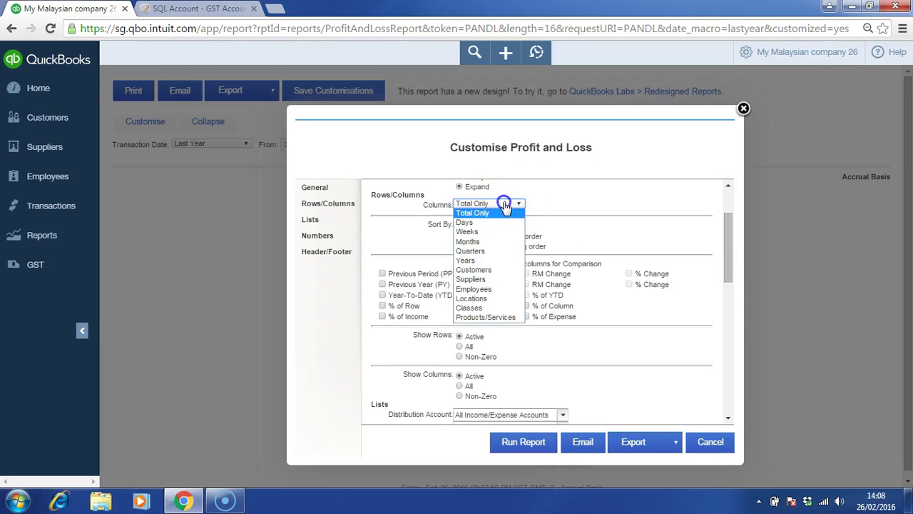
pyautogui.click(499, 253)
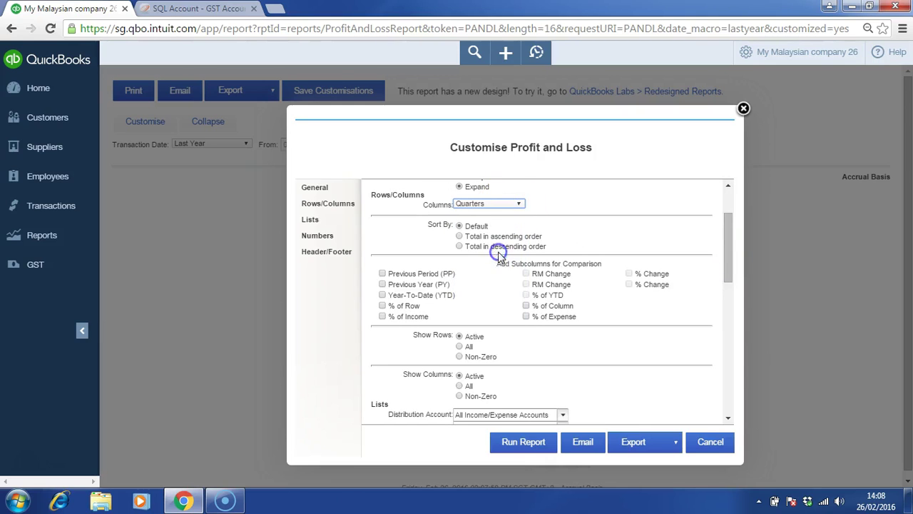
pyautogui.click(383, 317)
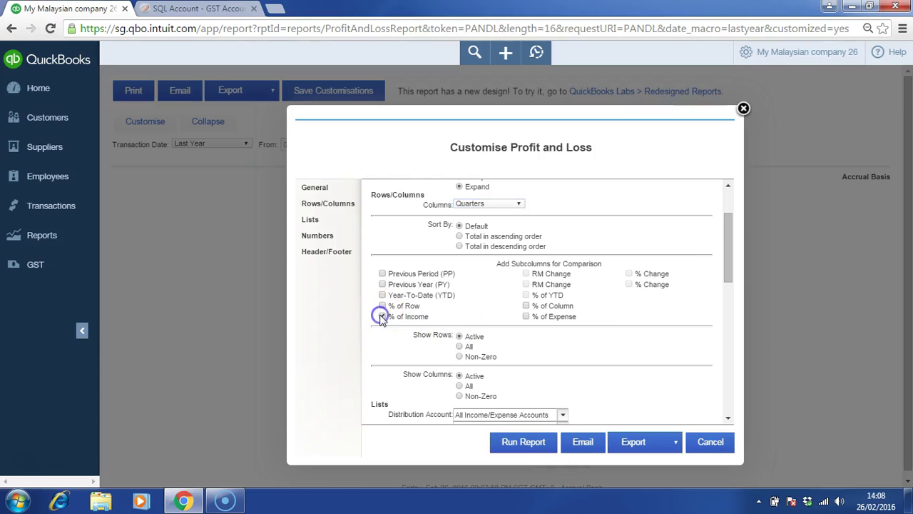
pyautogui.click(730, 254)
pyautogui.moveTo(730, 254); pyautogui.dragTo(729, 303)
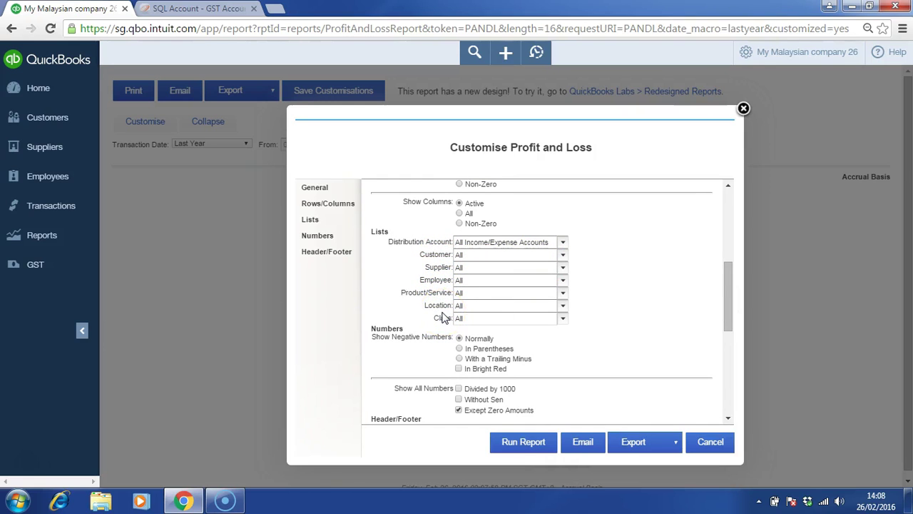
# Filter to one customer, show amounts without sen and negatives in bright red, then rerun
pyautogui.click(562, 254)
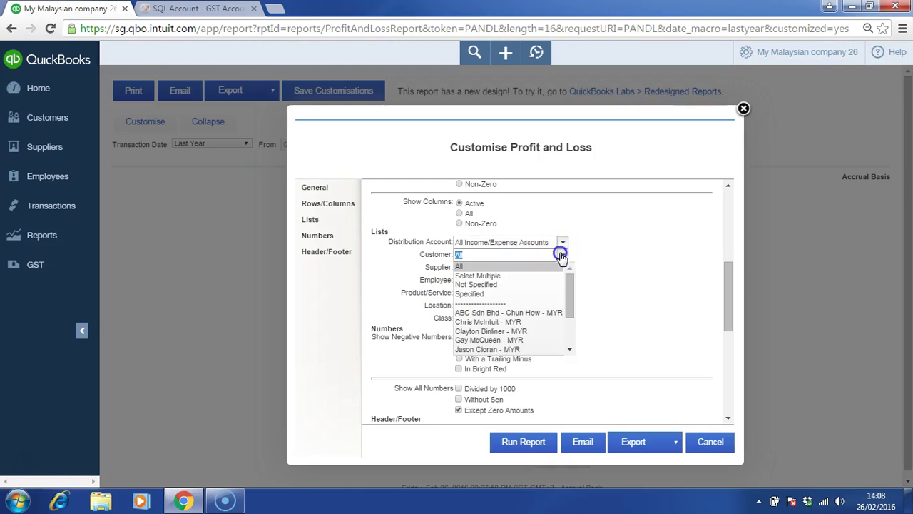
pyautogui.click(509, 321)
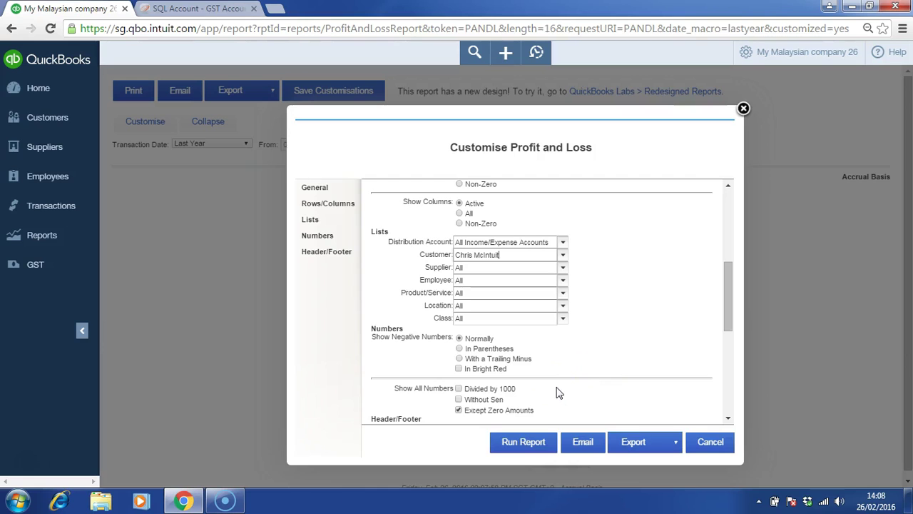
pyautogui.moveTo(726, 320); pyautogui.dragTo(727, 353)
pyautogui.click(459, 283)
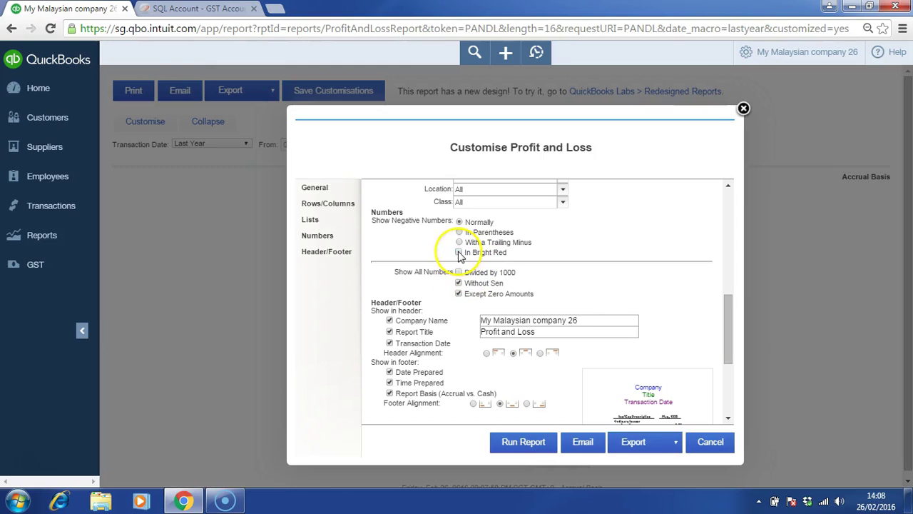
pyautogui.click(458, 252)
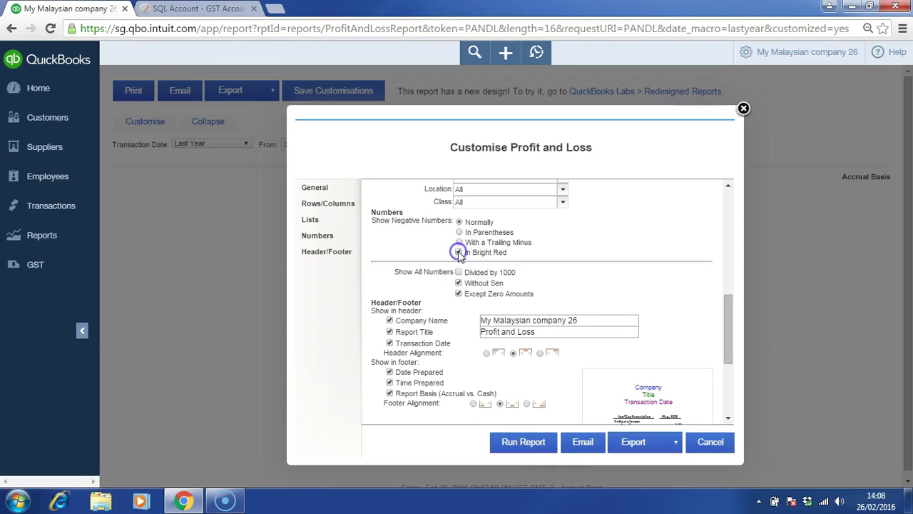
pyautogui.click(518, 445)
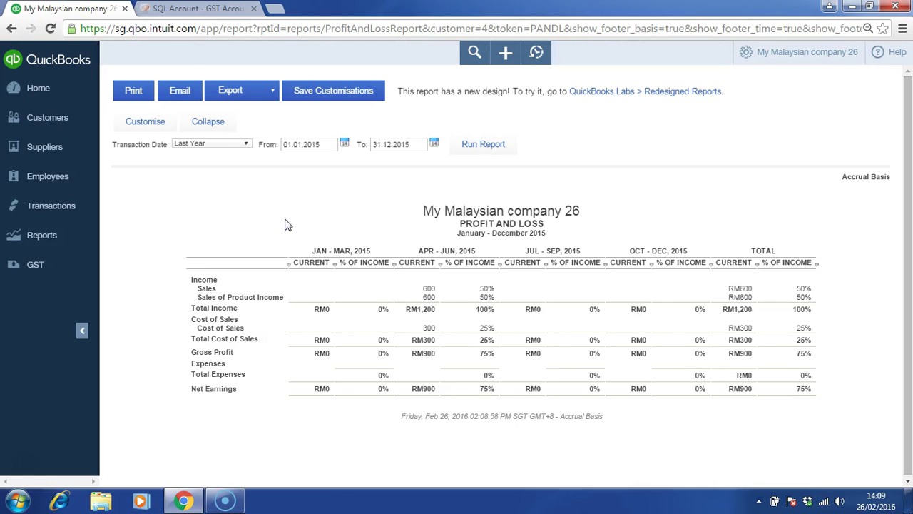
# Save the report customisations into a new report group named 'monthly report'
pyautogui.click(330, 97)
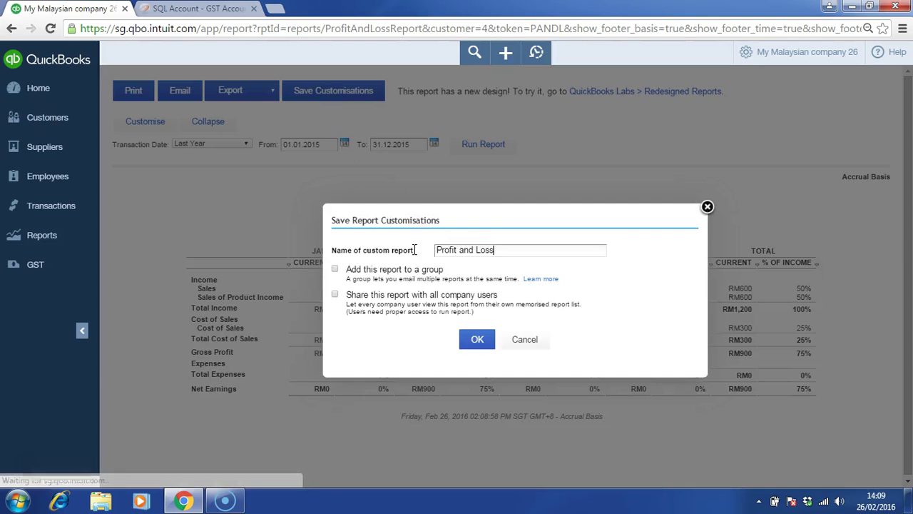
pyautogui.click(469, 254)
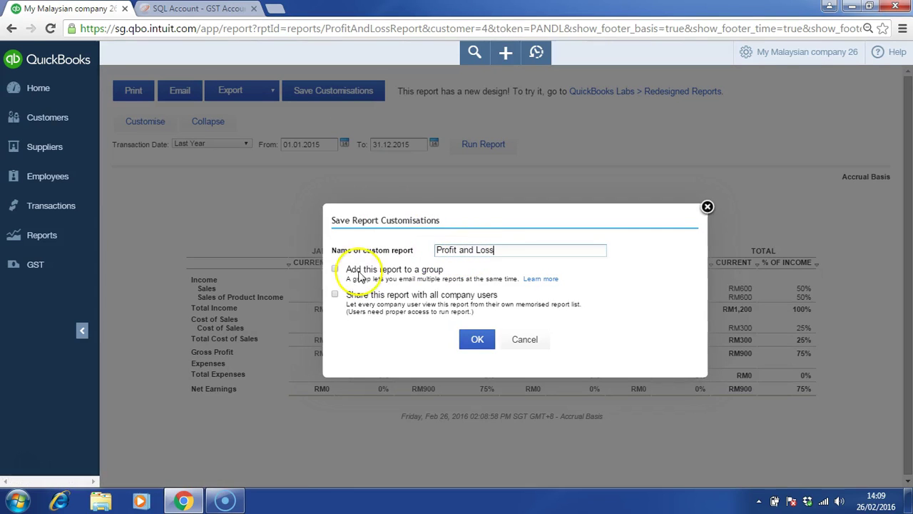
pyautogui.click(334, 269)
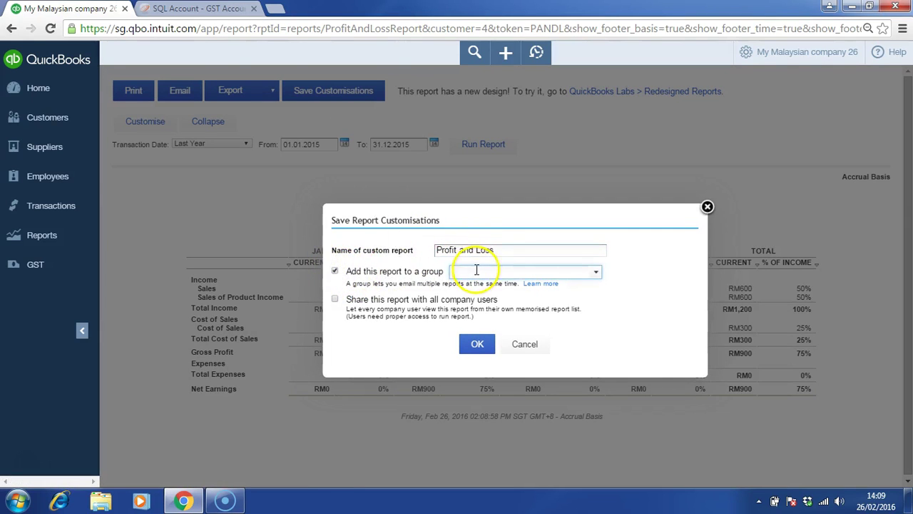
pyautogui.click(595, 272)
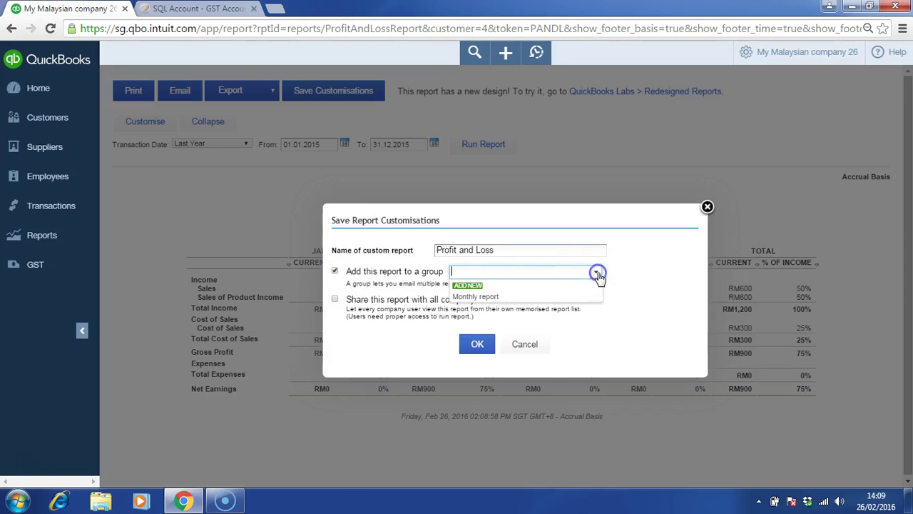
pyautogui.click(535, 288)
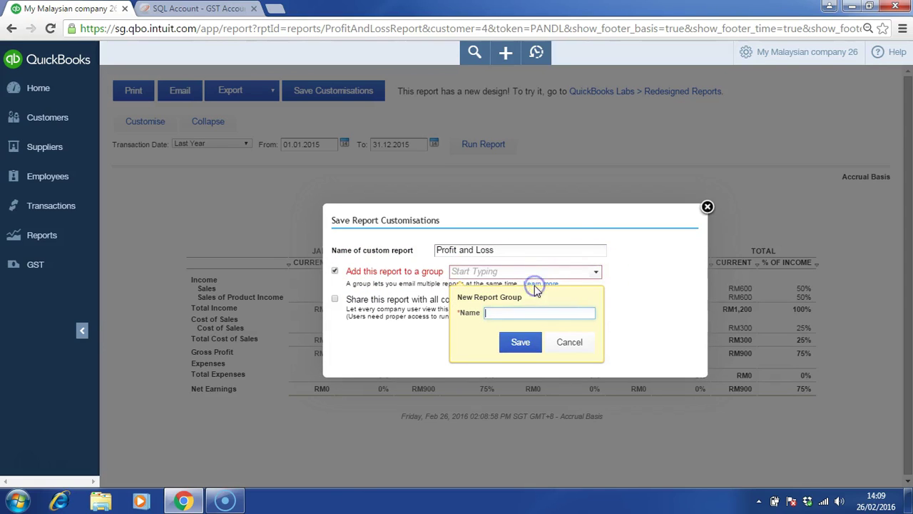
pyautogui.click(519, 313)
pyautogui.write('monthly report')
pyautogui.click(519, 342)
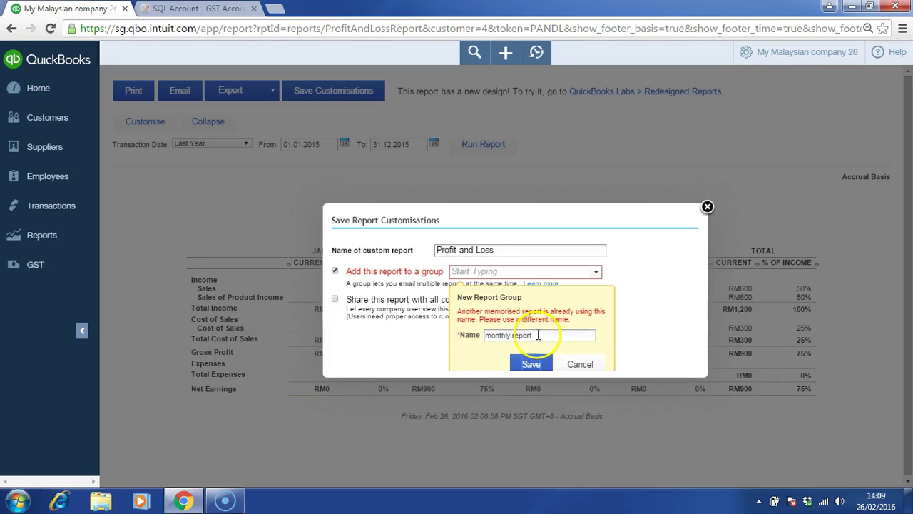
# Rename the new group to 'monthly report.', confirm the save, and list My Custom Reports
pyautogui.click(537, 336)
pyautogui.write('.')
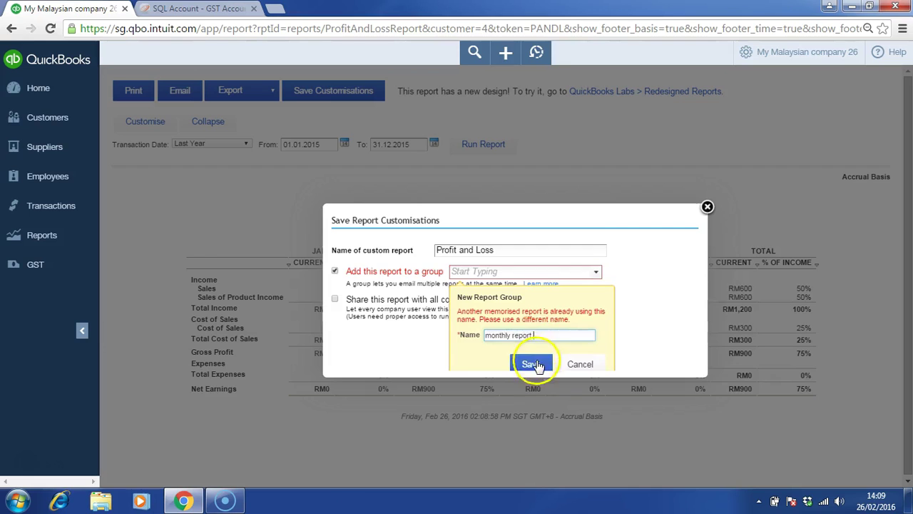
pyautogui.click(528, 363)
pyautogui.click(475, 344)
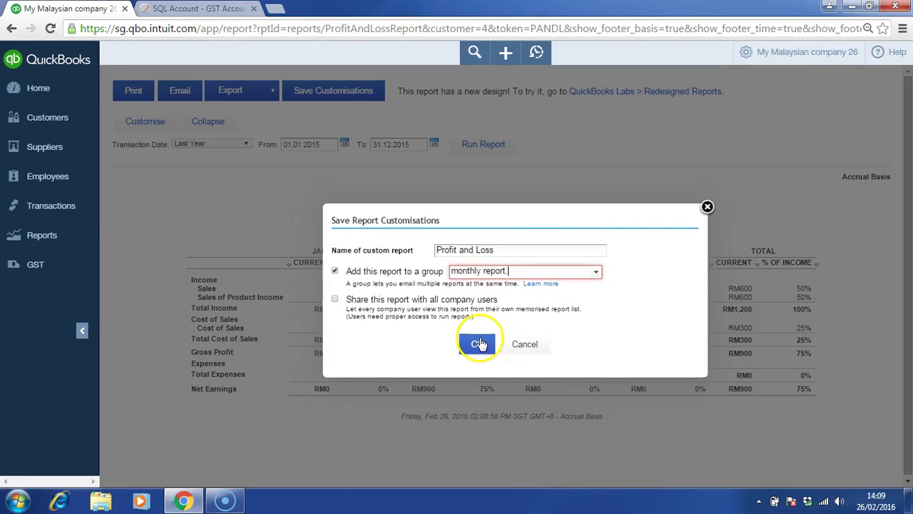
pyautogui.click(74, 239)
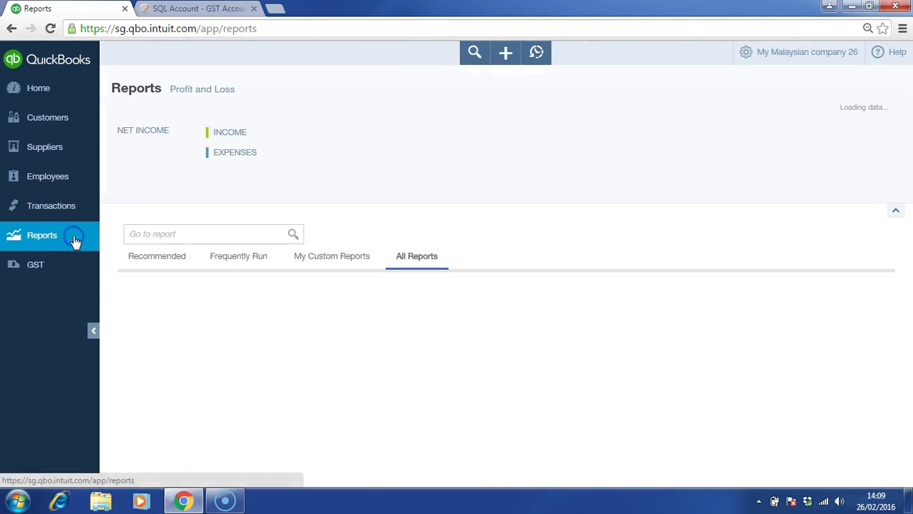
pyautogui.click(342, 300)
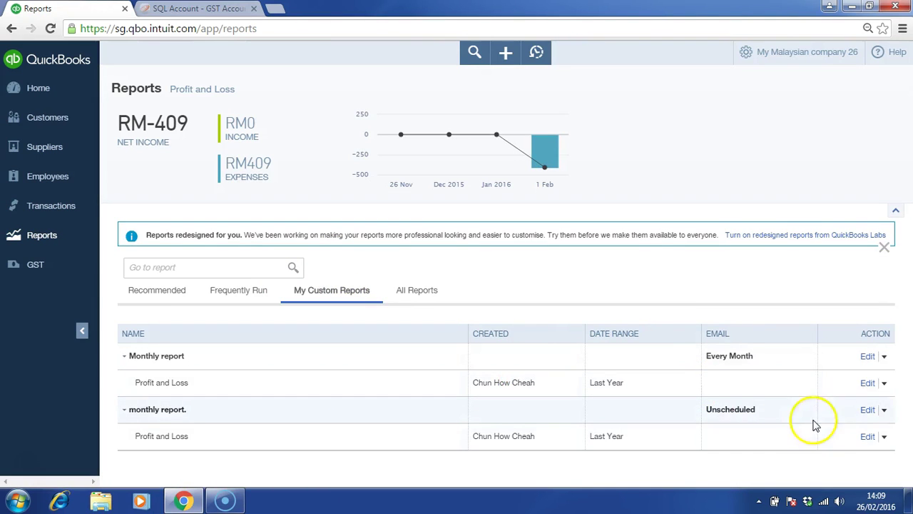
# Enable the email schedule for 'monthly report.' and fill in the recipient and Cc addresses
pyautogui.click(867, 411)
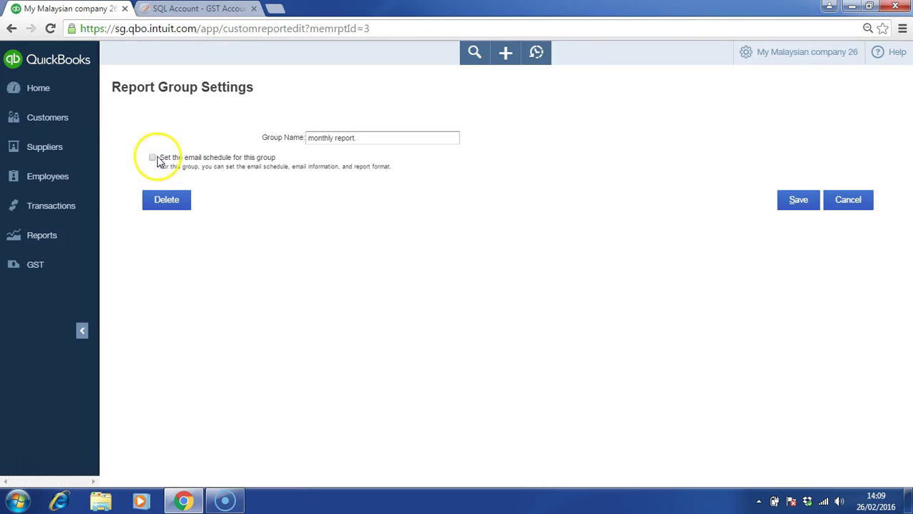
pyautogui.click(152, 158)
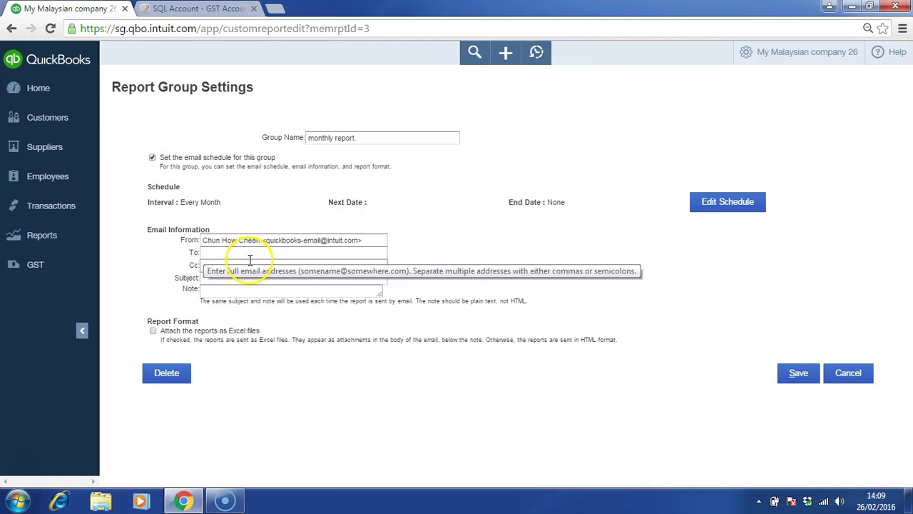
pyautogui.click(245, 252)
pyautogui.write('c')
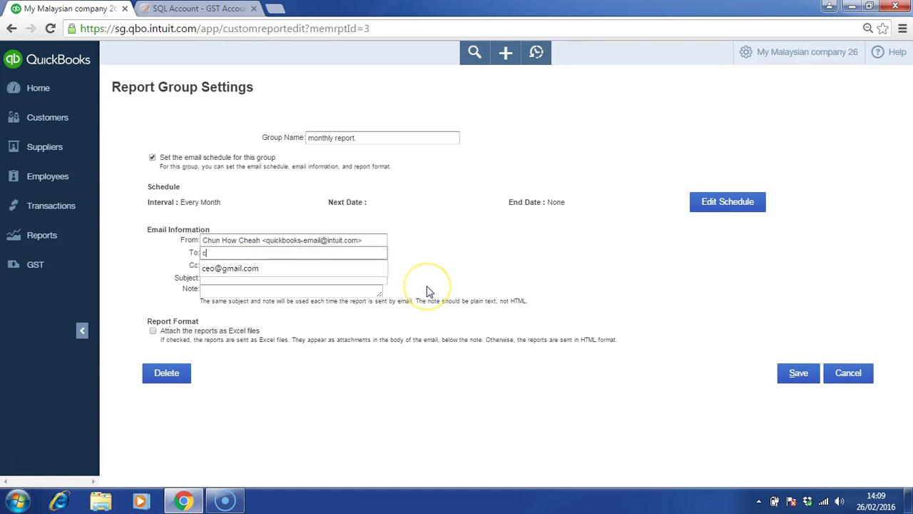
pyautogui.press('Down')
pyautogui.press('Return')
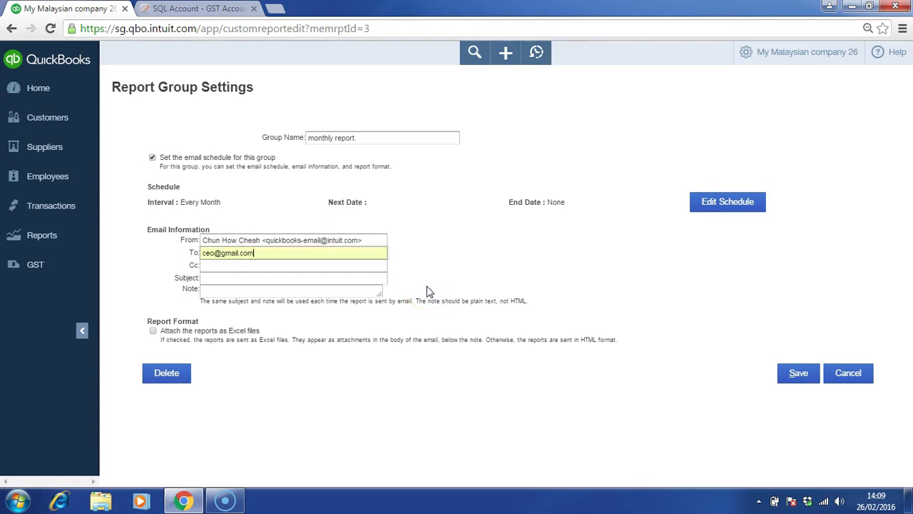
pyautogui.write('d')
pyautogui.press('Down')
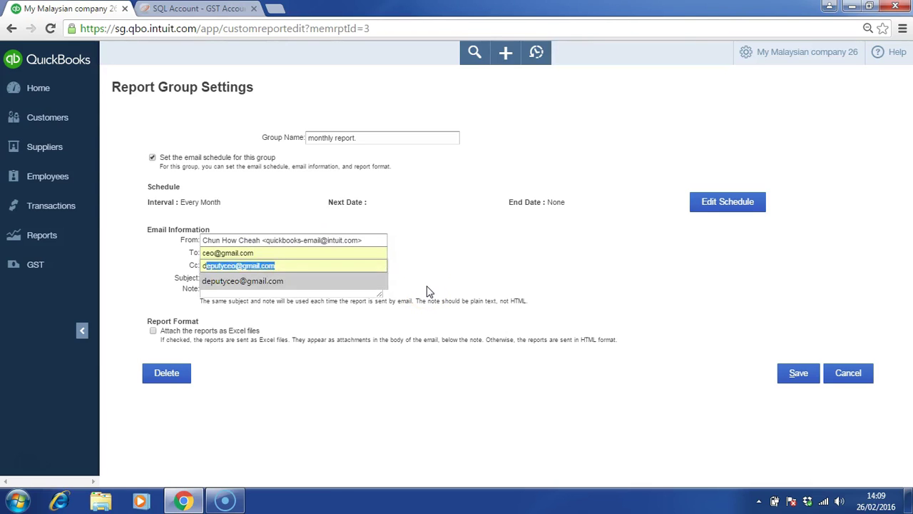
pyautogui.press('Return')
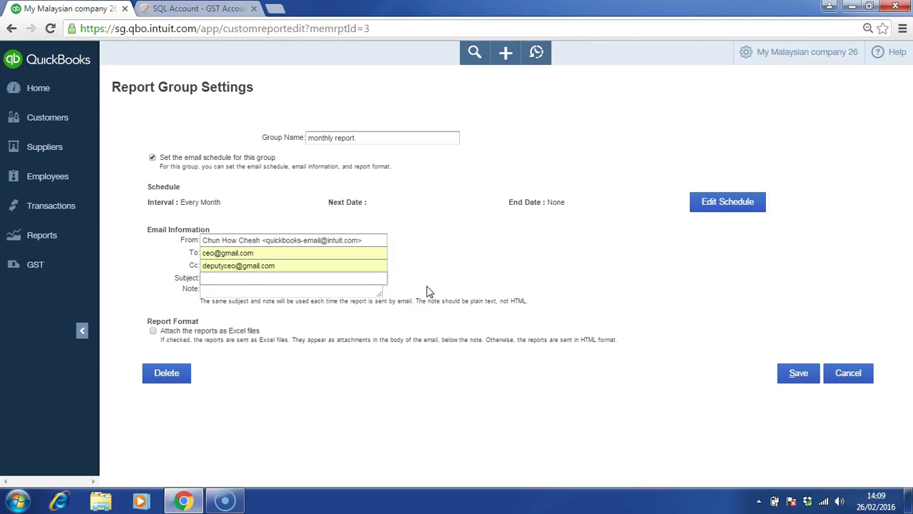
# Set the email subject to 'monthly report' and attach the reports as Excel files
pyautogui.press('Tab')
pyautogui.write('MO')
pyautogui.press('Down')
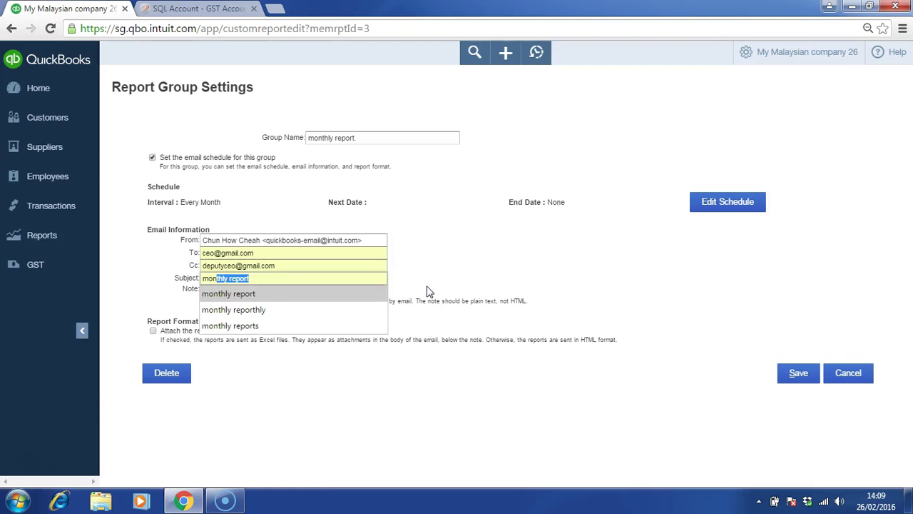
pyautogui.press('Return')
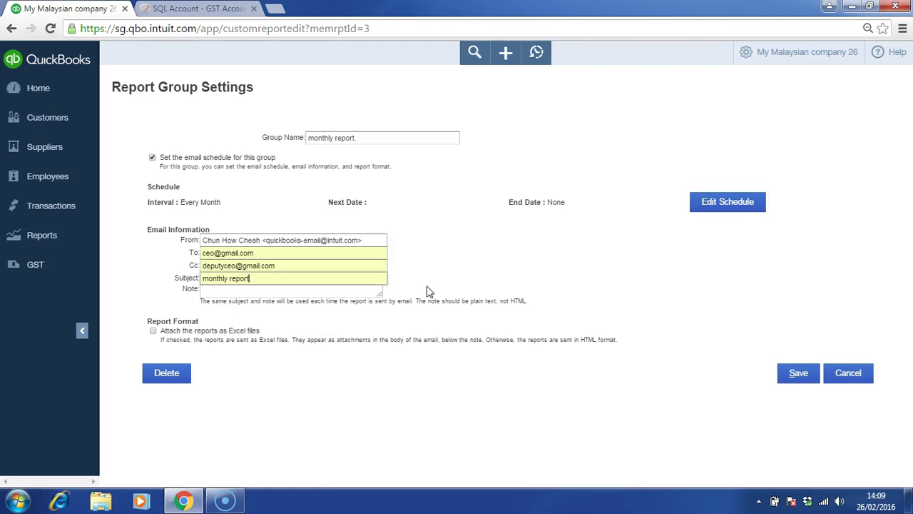
pyautogui.click(152, 331)
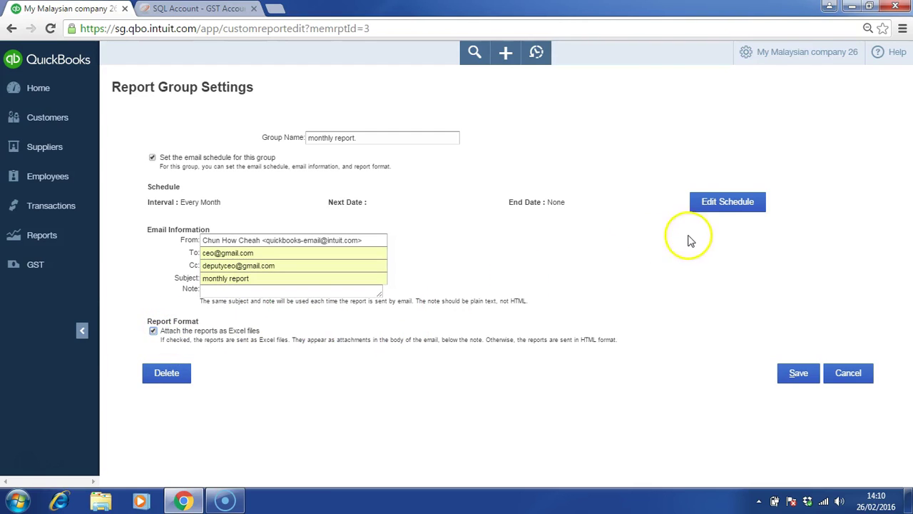
pyautogui.click(710, 207)
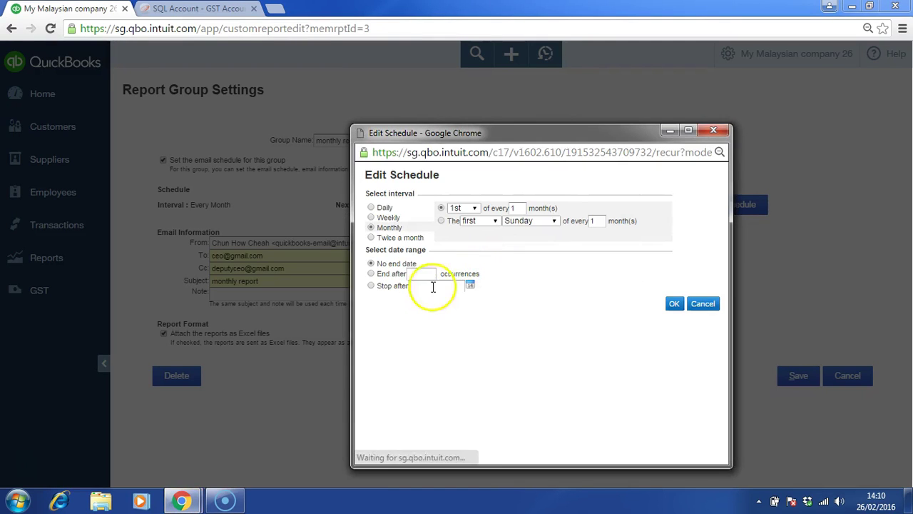
# Schedule the group email for the last day of every month, stopping on 31.12.2016
pyautogui.click(475, 209)
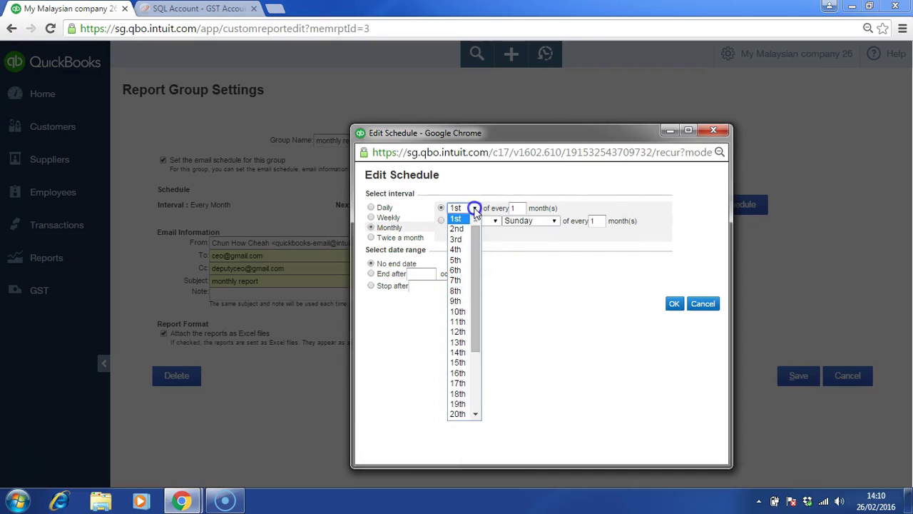
pyautogui.click(478, 407)
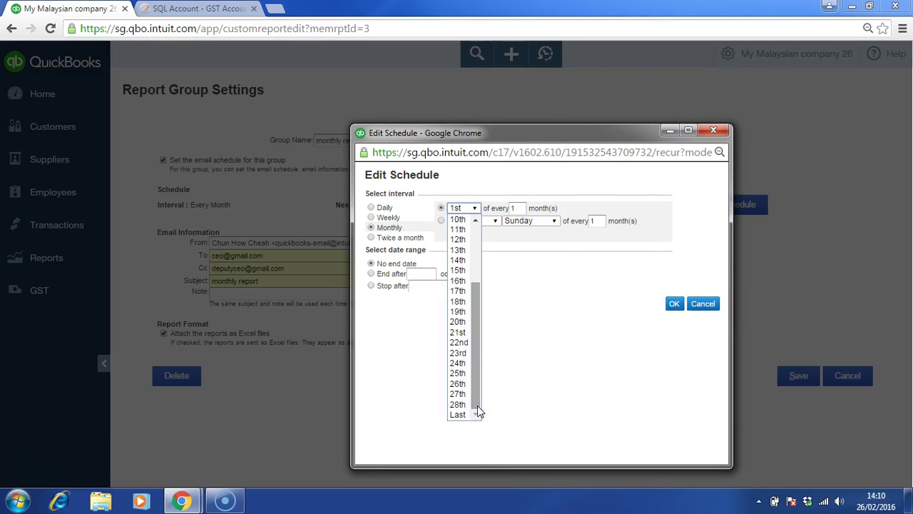
pyautogui.click(461, 414)
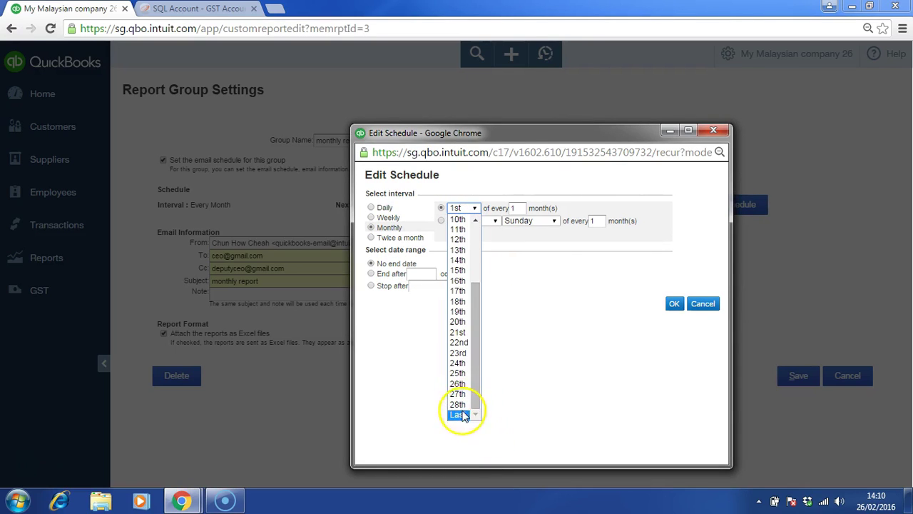
pyautogui.click(462, 415)
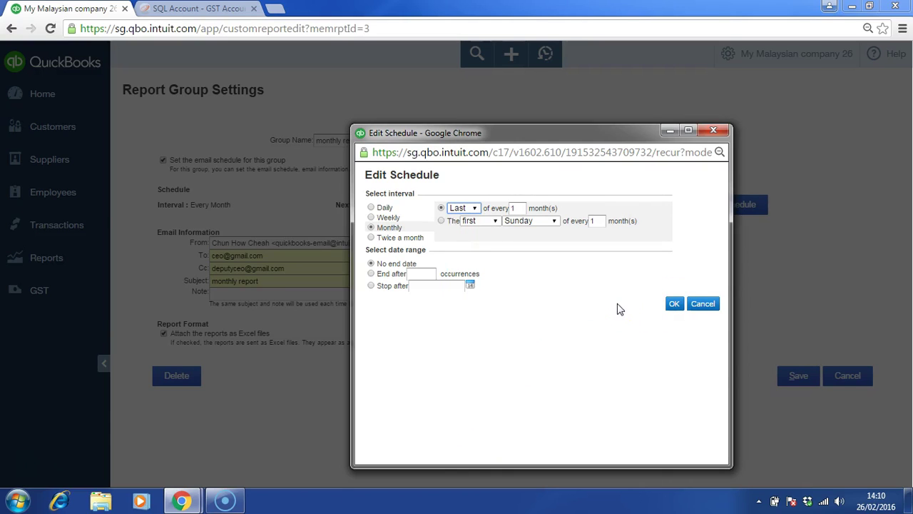
pyautogui.click(371, 274)
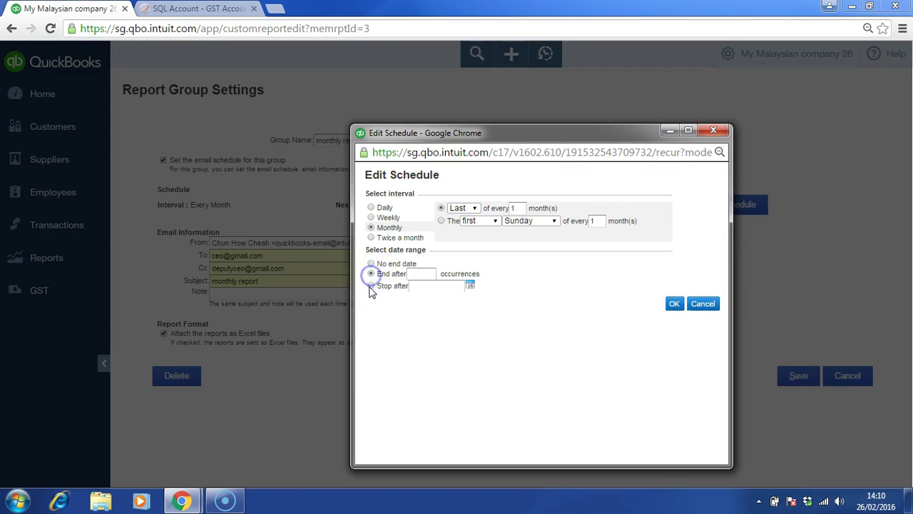
pyautogui.click(371, 285)
pyautogui.click(431, 285)
pyautogui.write('31.12.20')
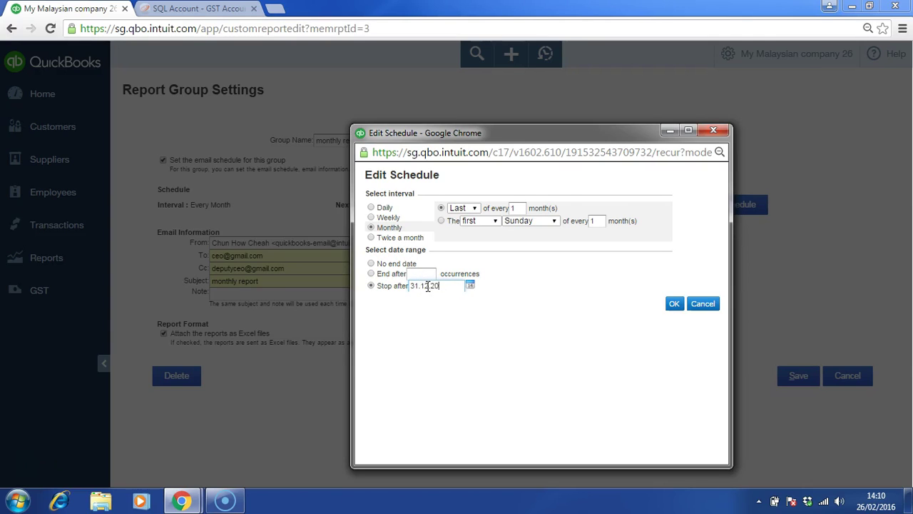
pyautogui.write('15')
pyautogui.press('BackSpace')
pyautogui.click(674, 304)
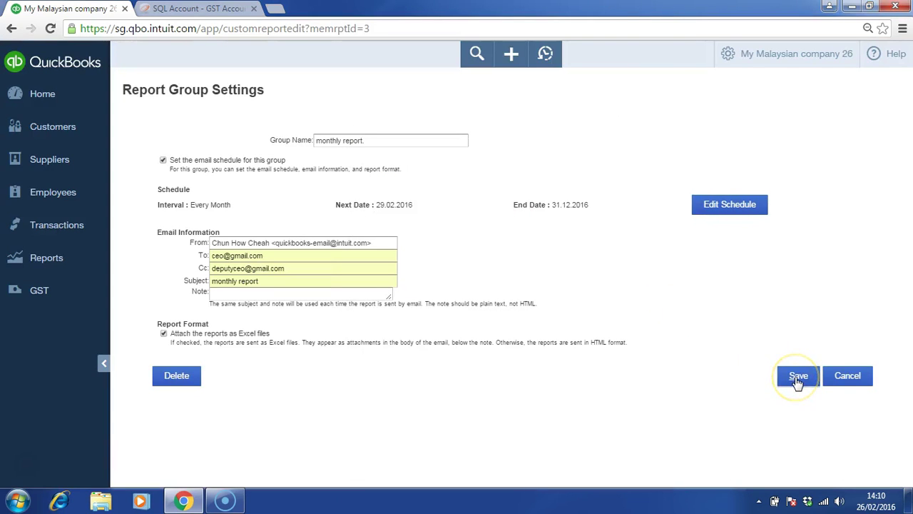
# Save the report group settings and confirm 'monthly report.' shows Every Month in the Email column
pyautogui.click(798, 378)
pyautogui.click(798, 381)
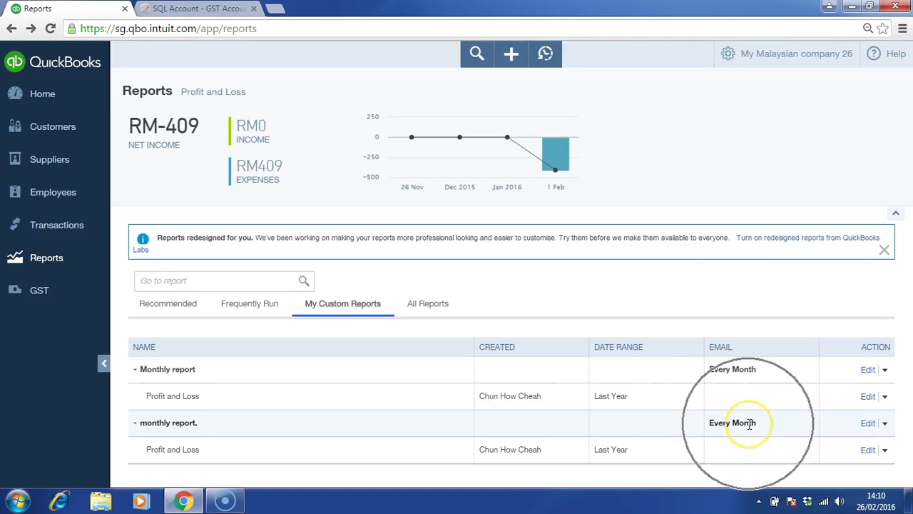
pyautogui.click(749, 425)
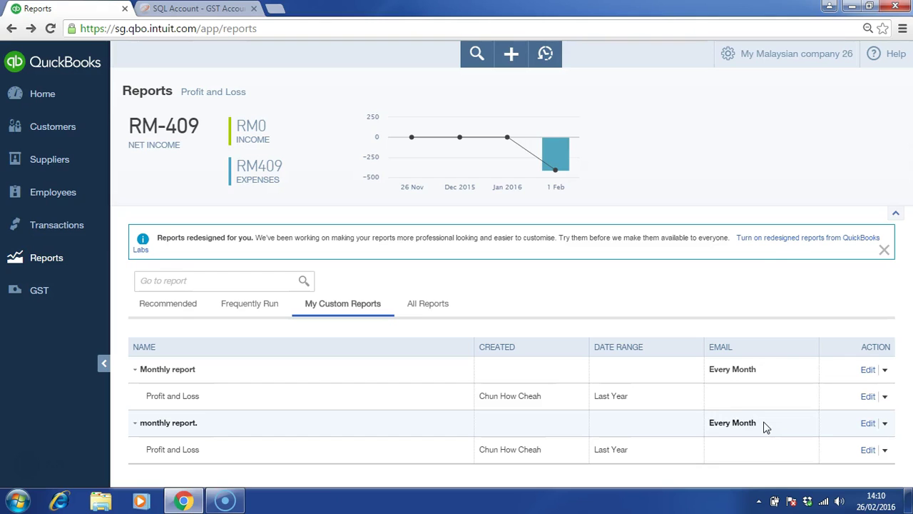
pyautogui.click(765, 425)
pyautogui.click(765, 425)
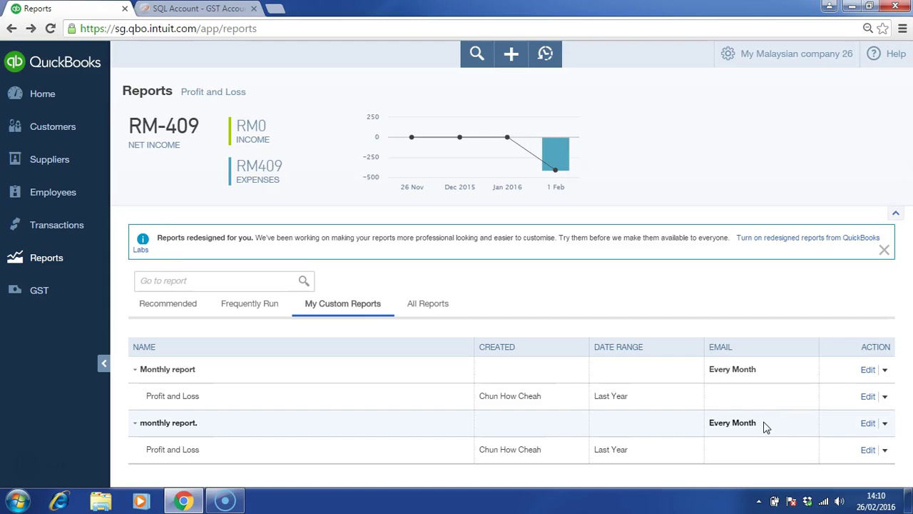